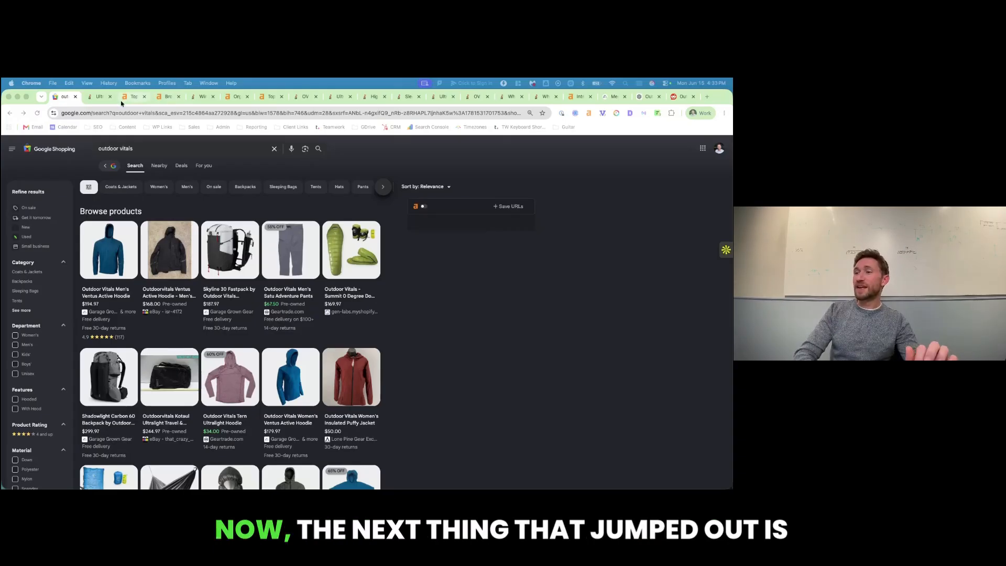
- Open the Ahrefs broken backlinks report for outdoorvitals.com and review the referring pages and their dead target URLs
{"action": "left_click", "coordinate": [168, 98]}
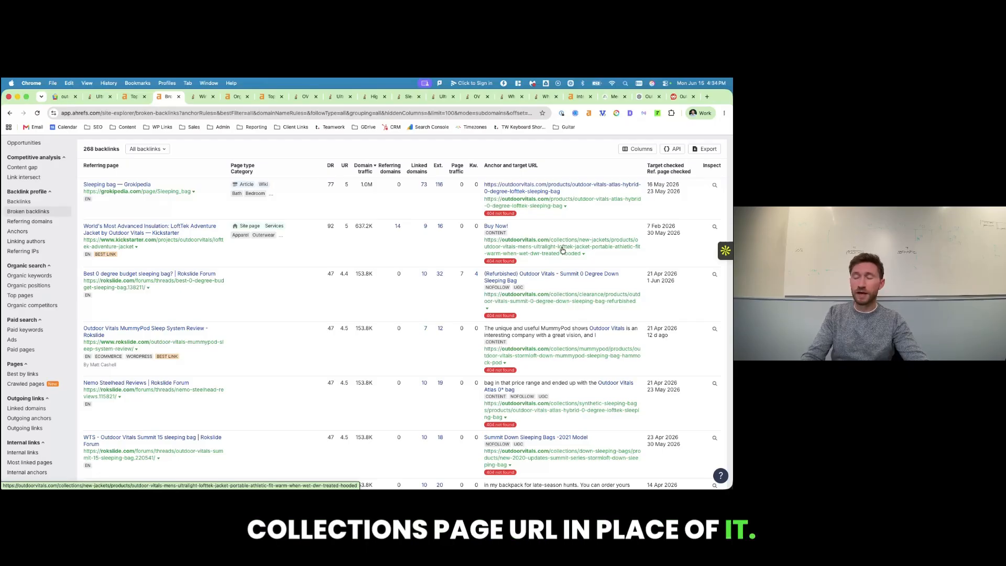
{"action": "scroll", "coordinate": [238, 181], "scroll_direction": "up", "scroll_amount": 2}
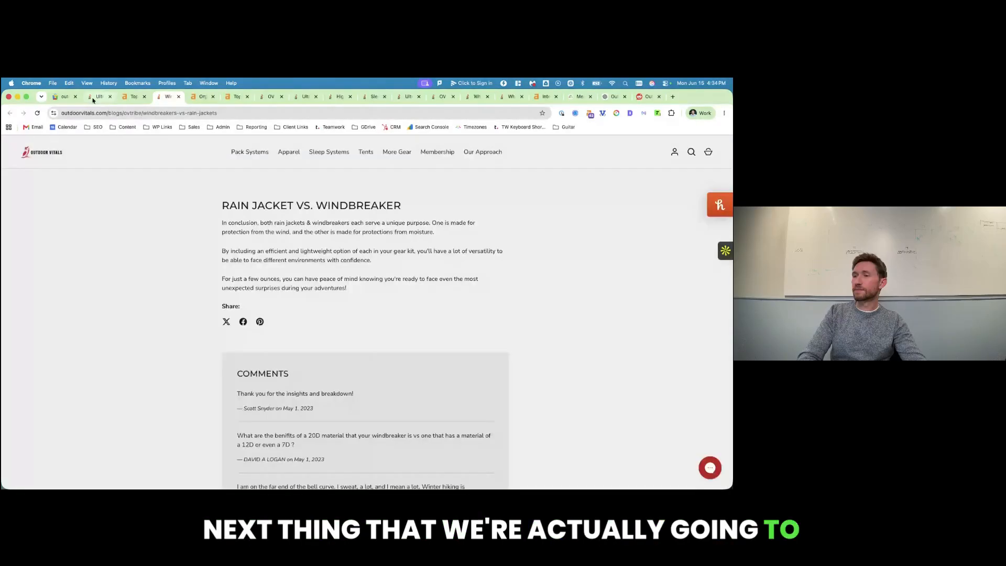
- Open the Ahrefs top pages report for outdoorvitals.com and examine which collection, product and blog URLs bring organic traffic
{"action": "left_click", "coordinate": [94, 98]}
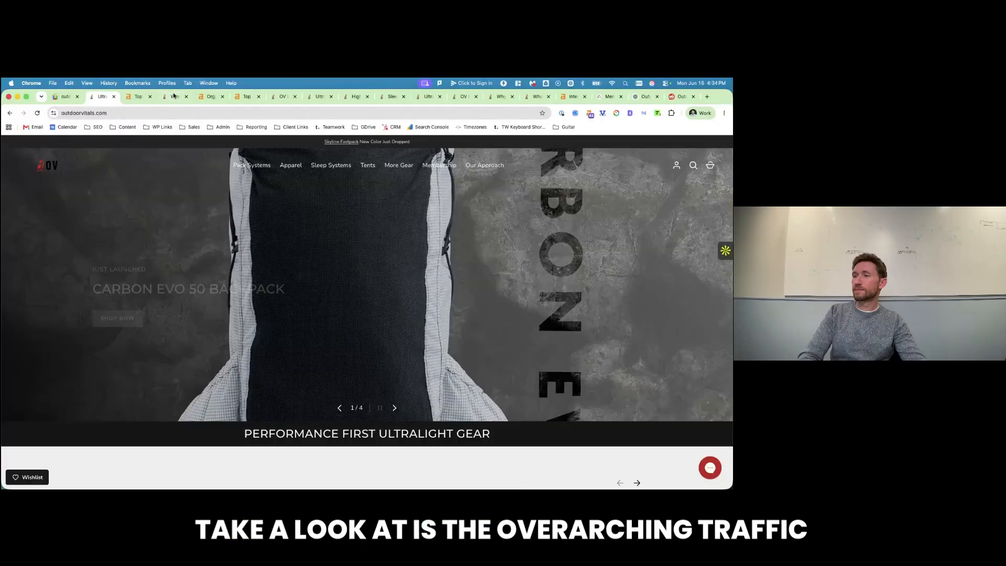
{"action": "left_click", "coordinate": [137, 96]}
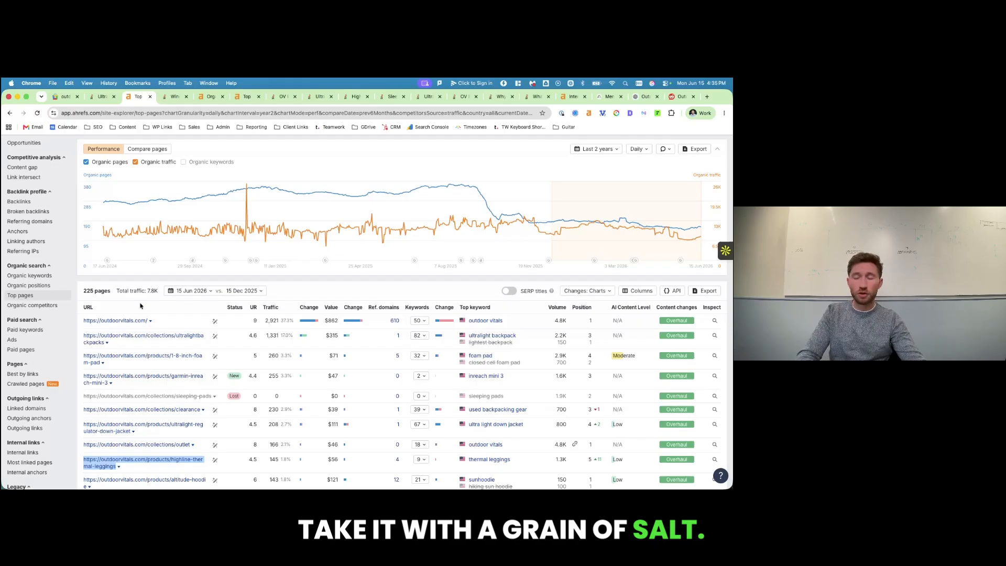
{"action": "scroll", "coordinate": [145, 336], "scroll_direction": "down", "scroll_amount": 2}
{"action": "scroll", "coordinate": [139, 255], "scroll_direction": "down", "scroll_amount": 2}
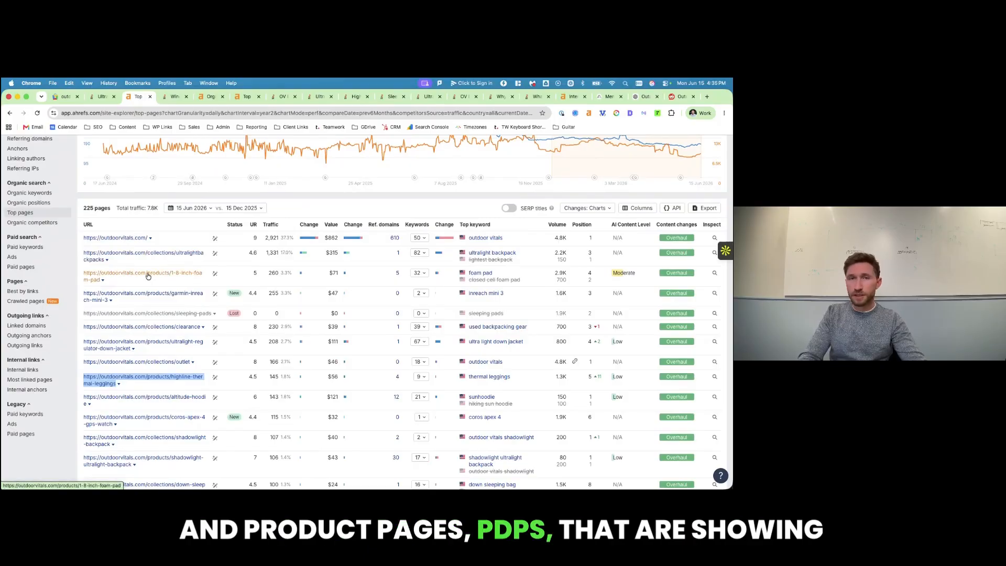
{"action": "scroll", "coordinate": [161, 354], "scroll_direction": "down", "scroll_amount": 4}
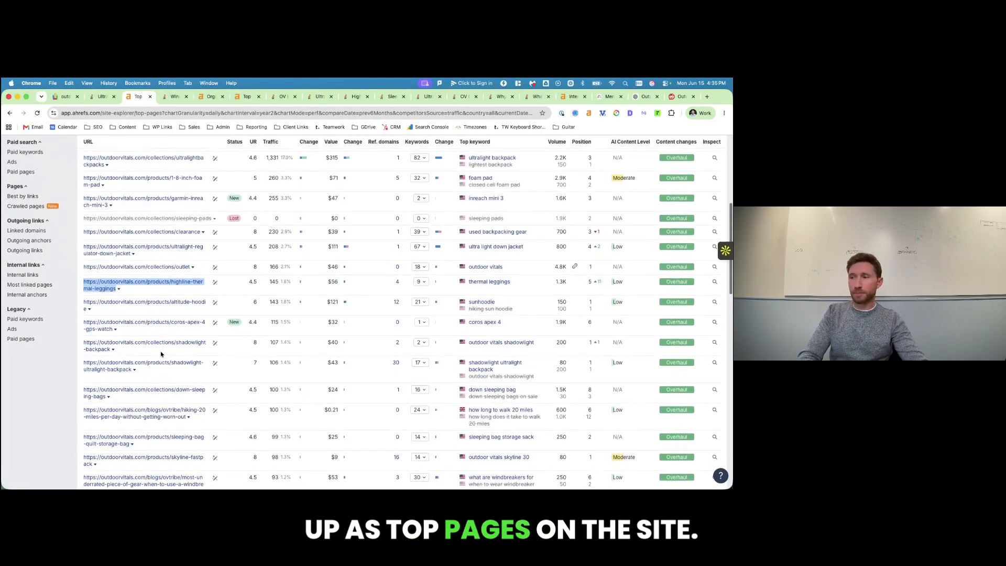
{"action": "scroll", "coordinate": [161, 354], "scroll_direction": "up", "scroll_amount": 3}
{"action": "scroll", "coordinate": [161, 354], "scroll_direction": "up", "scroll_amount": 1}
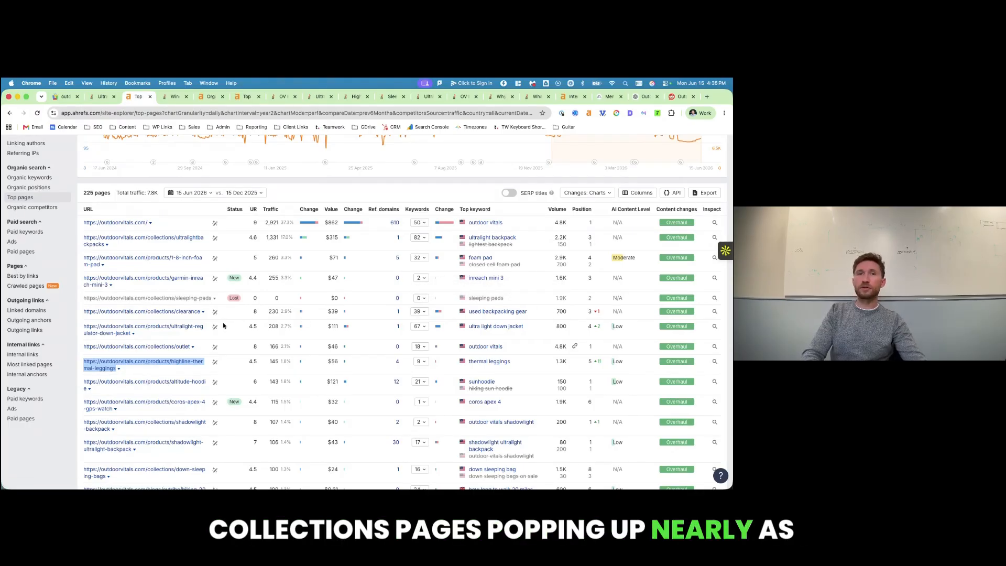
- View the start of the Windbreakers vs. Rain Jackets blog post, and check that URL's two-year organic traffic in Ahrefs
{"action": "left_click", "coordinate": [175, 100]}
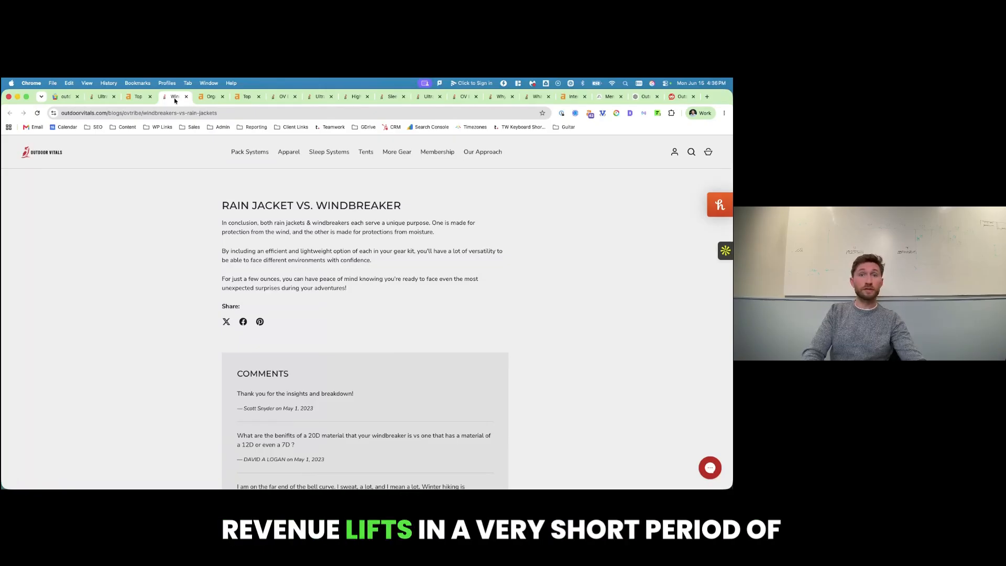
{"action": "scroll", "coordinate": [167, 173], "scroll_direction": "up", "scroll_amount": 20}
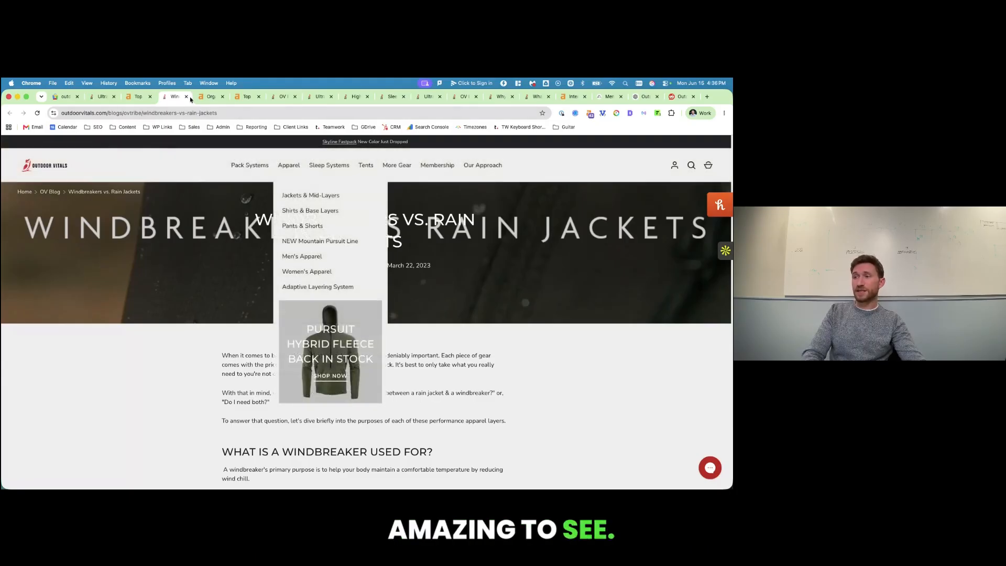
{"action": "left_click", "coordinate": [245, 97]}
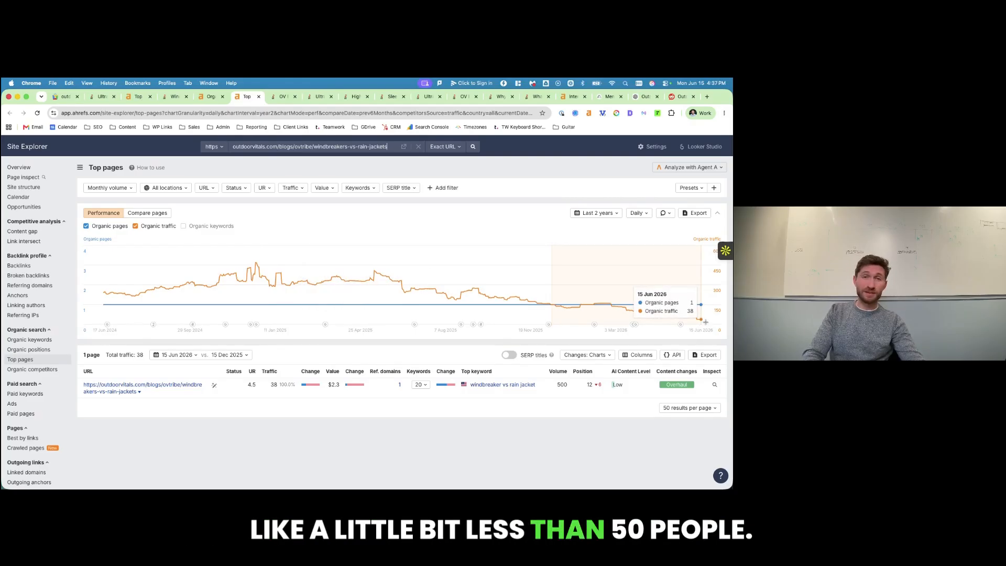
- Return to the Windbreakers vs. Rain Jackets article and look through its body content and layout
{"action": "left_click", "coordinate": [175, 97]}
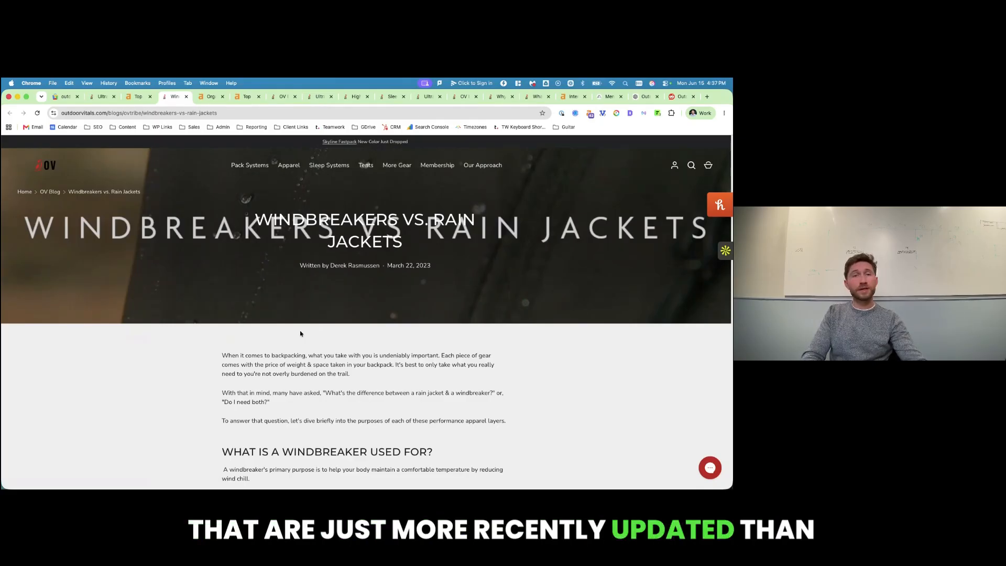
{"action": "scroll", "coordinate": [301, 334], "scroll_direction": "down", "scroll_amount": 10}
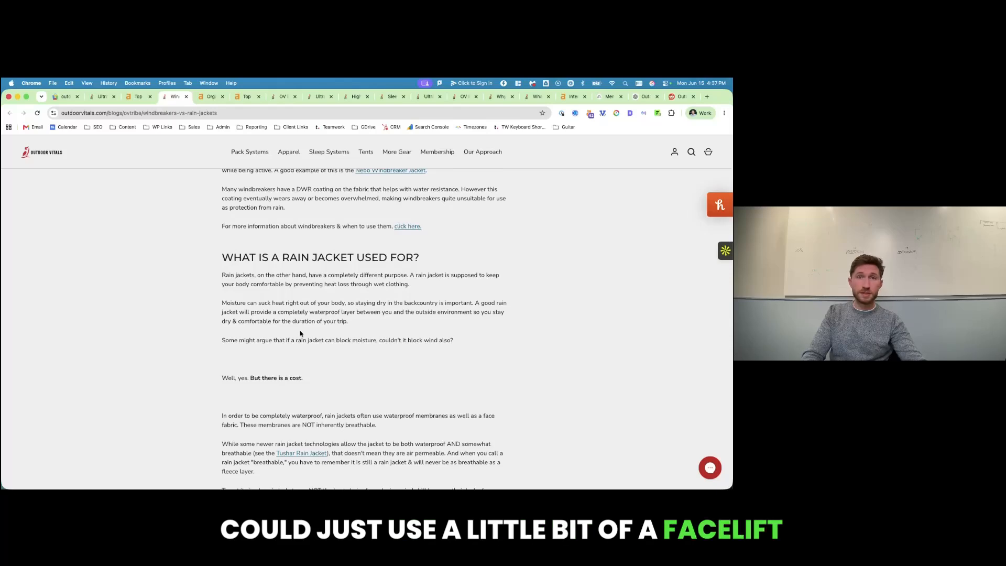
{"action": "scroll", "coordinate": [300, 333], "scroll_direction": "up", "scroll_amount": 1}
{"action": "scroll", "coordinate": [300, 333], "scroll_direction": "up", "scroll_amount": 15}
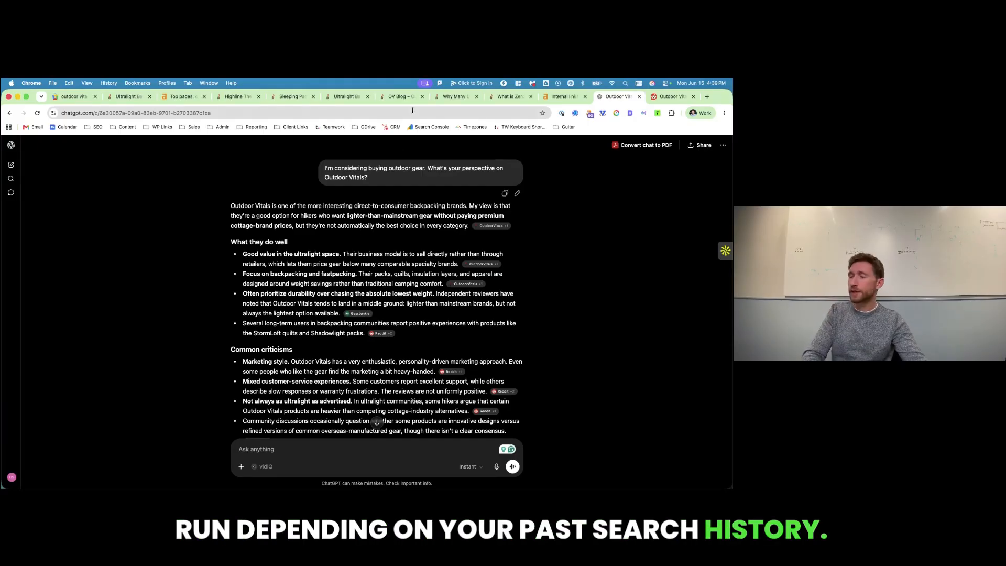
- Highlight the ChatGPT prompt asking for a perspective on Outdoor Vitals and read through the answer's strengths, criticisms and buyer recommendations
{"action": "triple_click", "coordinate": [359, 169]}
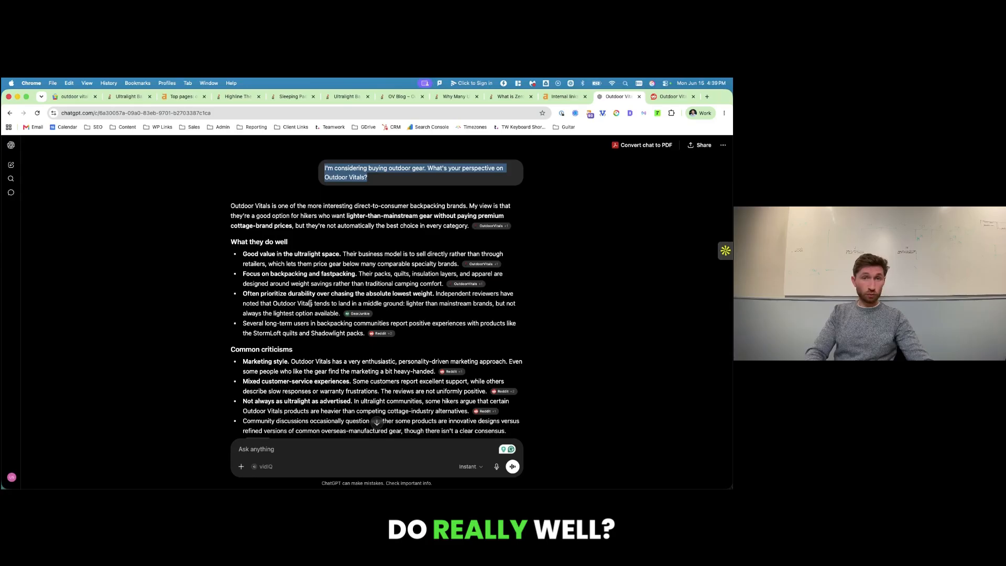
{"action": "scroll", "coordinate": [293, 301], "scroll_direction": "down", "scroll_amount": 3}
{"action": "scroll", "coordinate": [273, 299], "scroll_direction": "down", "scroll_amount": 5}
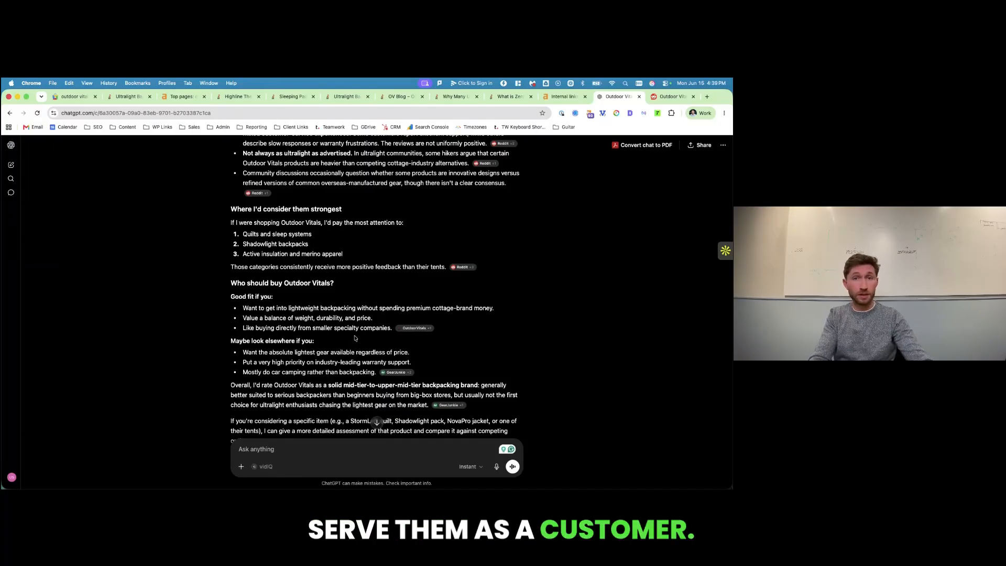
{"action": "scroll", "coordinate": [355, 338], "scroll_direction": "up", "scroll_amount": 3}
{"action": "scroll", "coordinate": [354, 336], "scroll_direction": "up", "scroll_amount": 2}
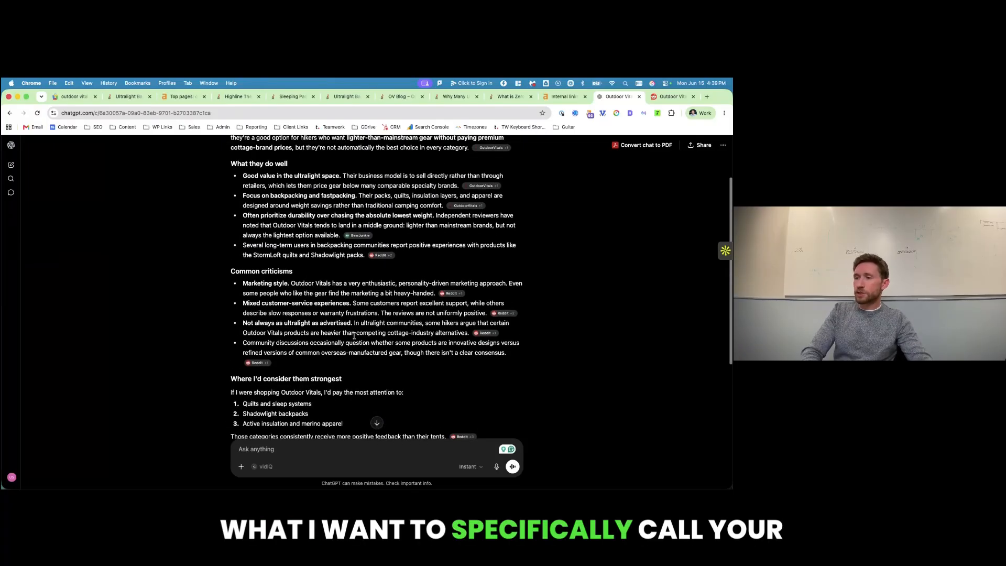
{"action": "scroll", "coordinate": [355, 336], "scroll_direction": "up", "scroll_amount": 2}
{"action": "scroll", "coordinate": [238, 312], "scroll_direction": "down", "scroll_amount": 3}
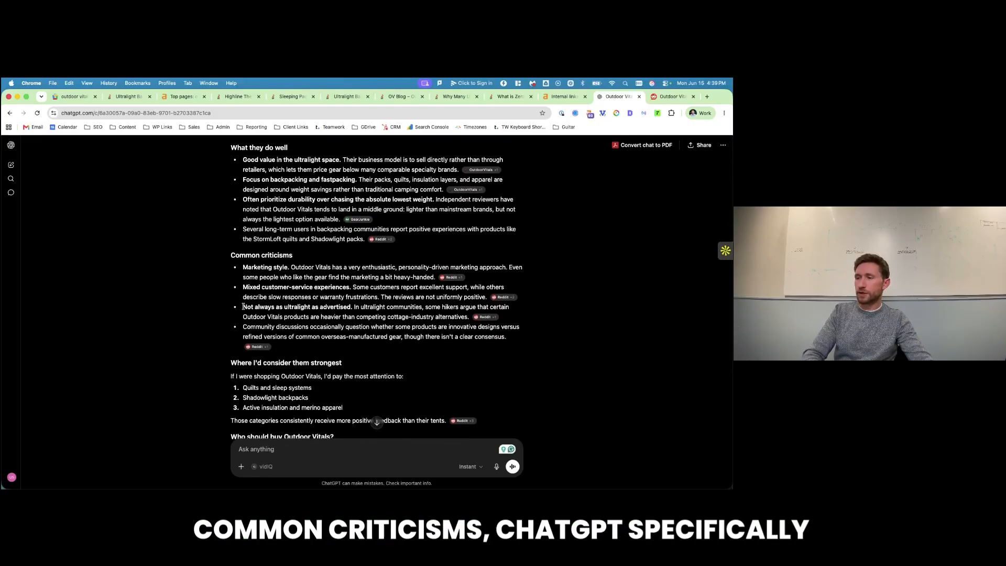
- Highlight the "Mixed customer-service experiences" criticism in the ChatGPT answer and preview its cited Reddit source
{"action": "left_click_drag", "start_coordinate": [242, 288], "coordinate": [385, 300]}
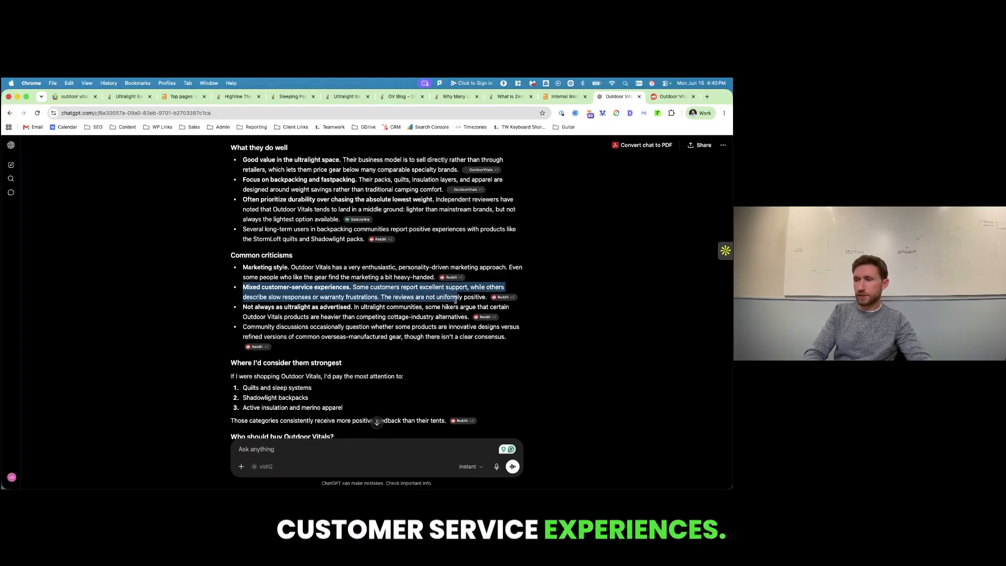
{"action": "left_click_drag", "start_coordinate": [456, 300], "coordinate": [478, 297]}
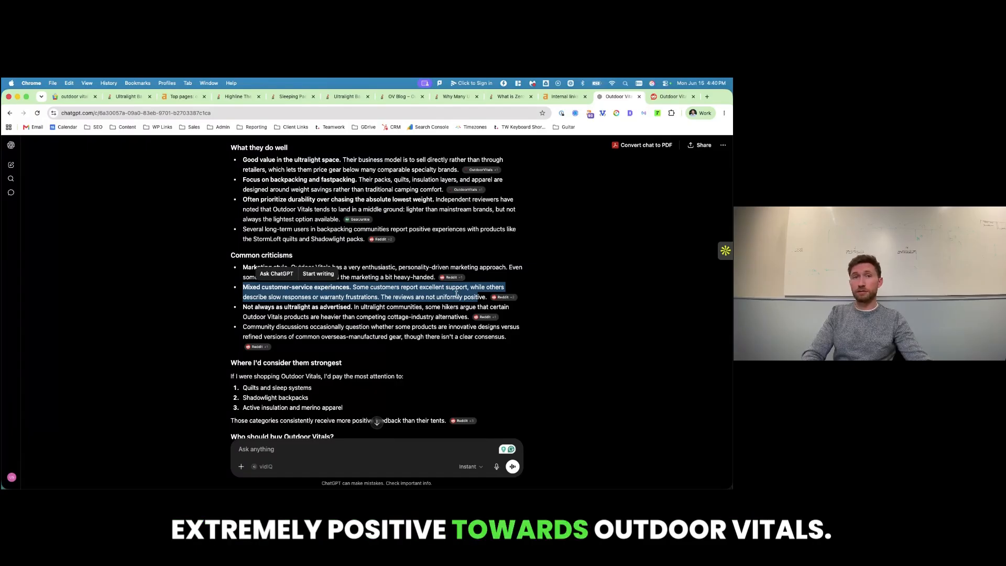
{"action": "mouse_move", "coordinate": [510, 300]}
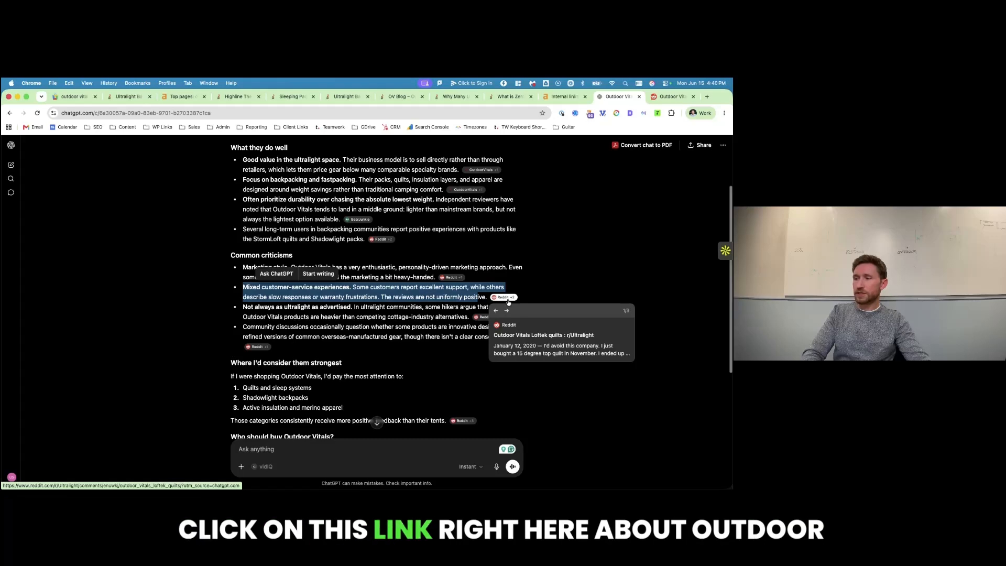
- Open the Reddit thread "Outdoor Vitals Loftek quilts", highlight the post's age and skim the whole discussion
{"action": "left_click", "coordinate": [664, 97]}
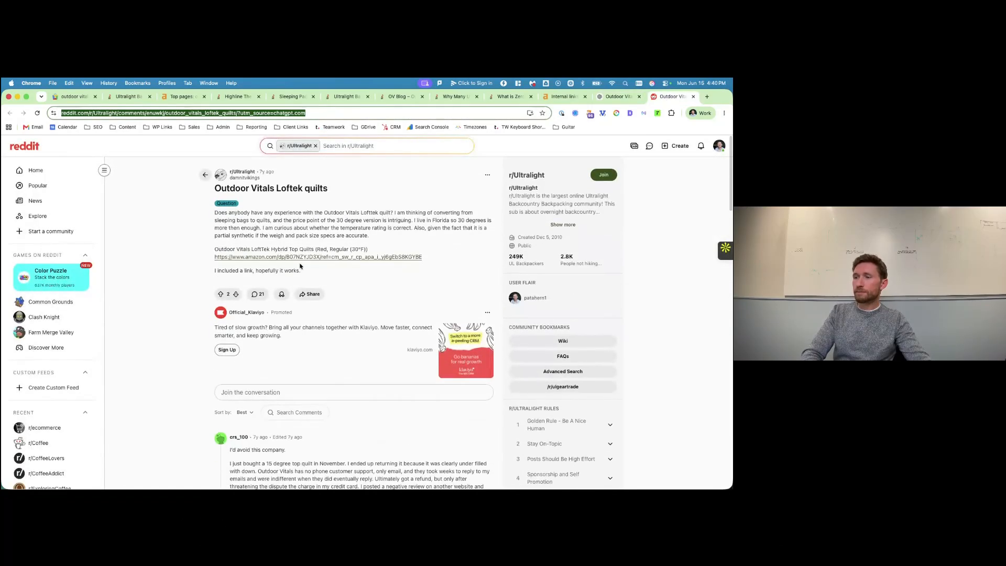
{"action": "left_click", "coordinate": [280, 177]}
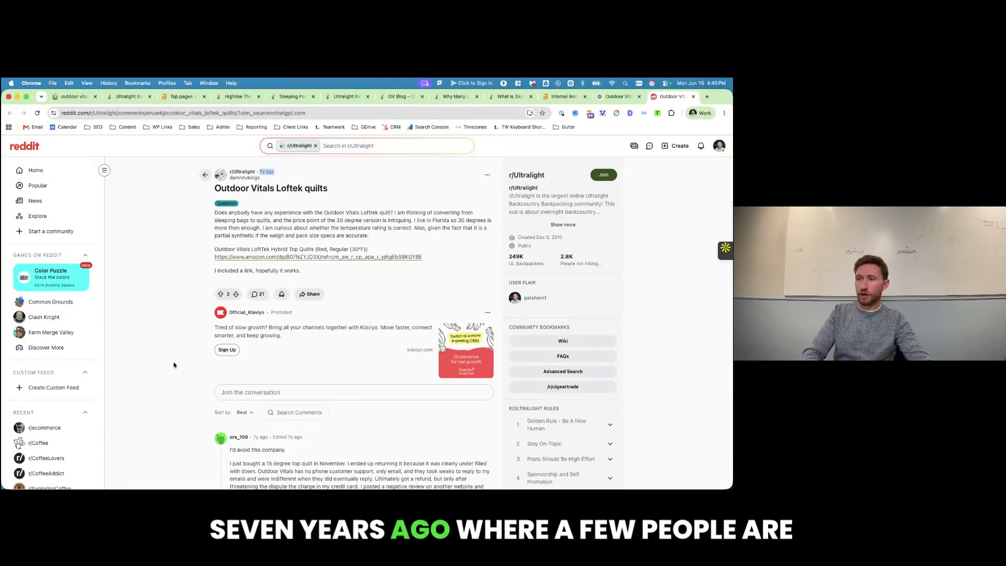
{"action": "scroll", "coordinate": [174, 366], "scroll_direction": "down", "scroll_amount": 5}
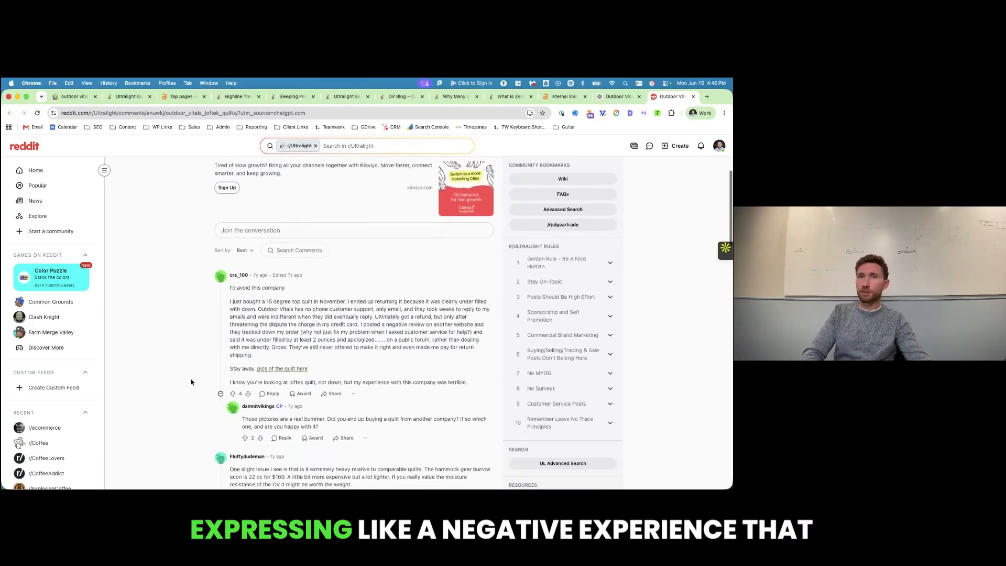
{"action": "scroll", "coordinate": [191, 382], "scroll_direction": "down", "scroll_amount": 15}
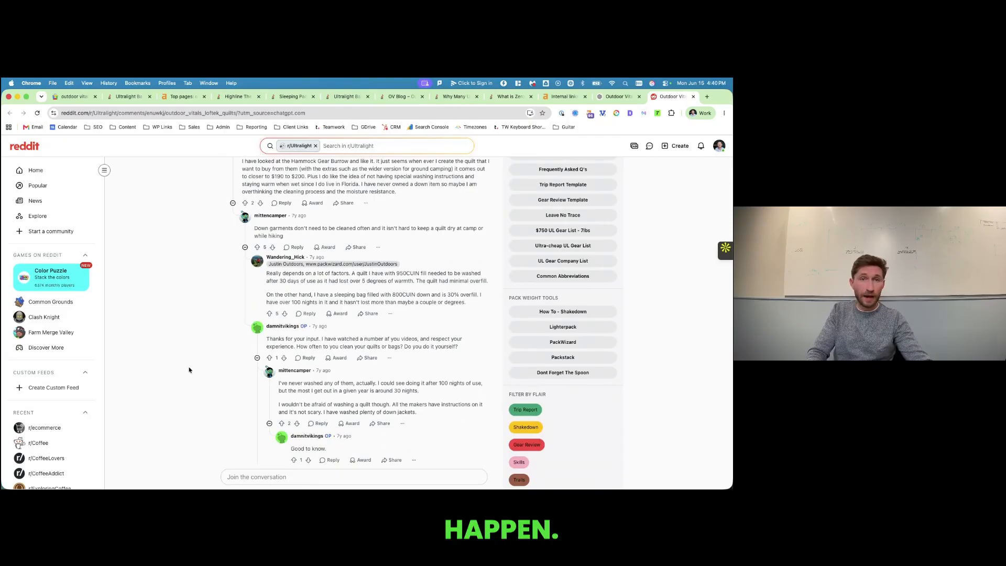
{"action": "scroll", "coordinate": [190, 370], "scroll_direction": "up", "scroll_amount": 5}
{"action": "scroll", "coordinate": [189, 370], "scroll_direction": "up", "scroll_amount": 15}
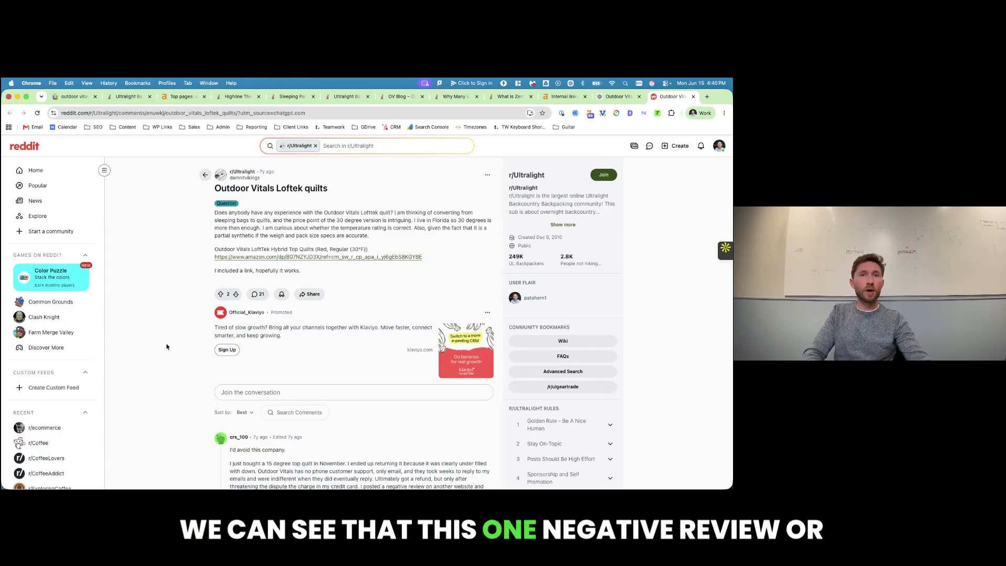
- Examine the first comment, about the returned 15 degree top quilt and customer support, against the original post
{"action": "scroll", "coordinate": [167, 346], "scroll_direction": "down", "scroll_amount": 4}
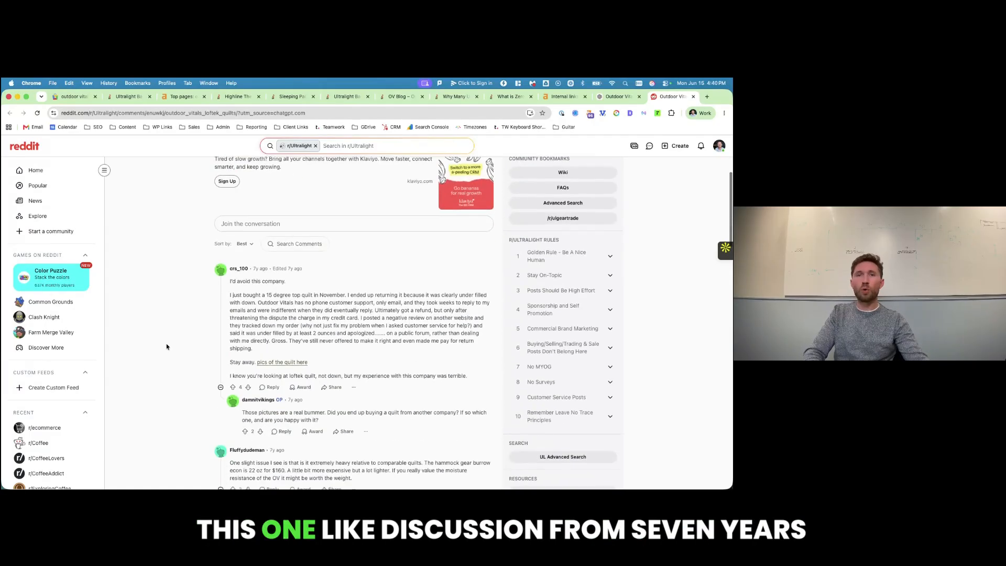
{"action": "scroll", "coordinate": [167, 347], "scroll_direction": "down", "scroll_amount": 1}
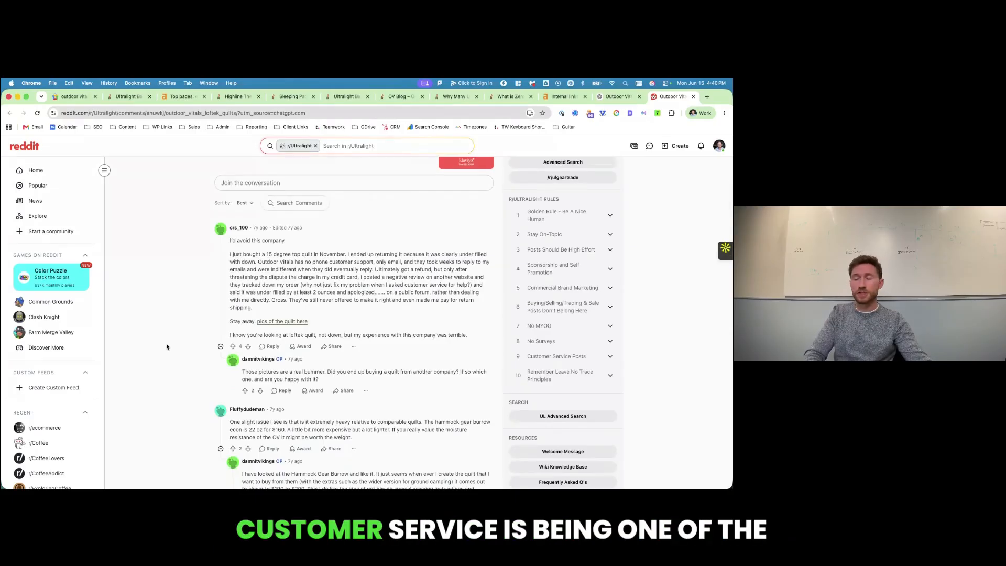
{"action": "scroll", "coordinate": [166, 347], "scroll_direction": "up", "scroll_amount": 5}
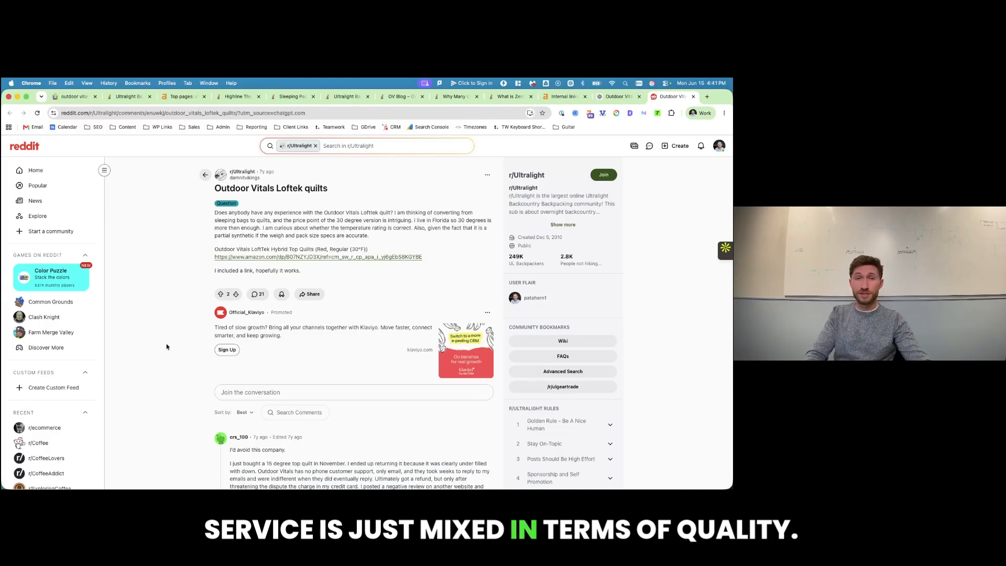
{"action": "scroll", "coordinate": [175, 360], "scroll_direction": "down", "scroll_amount": 1}
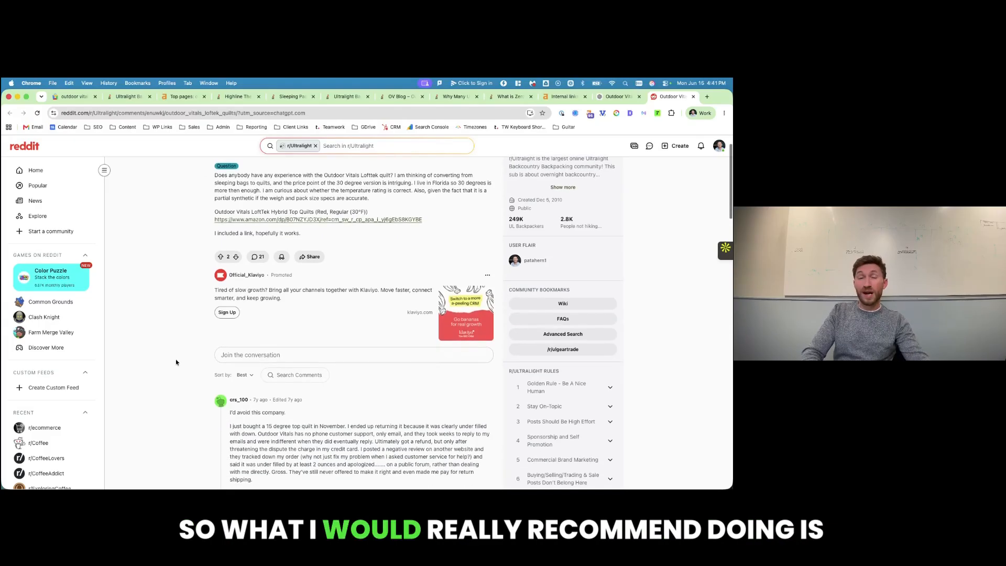
{"action": "scroll", "coordinate": [175, 362], "scroll_direction": "up", "scroll_amount": 1}
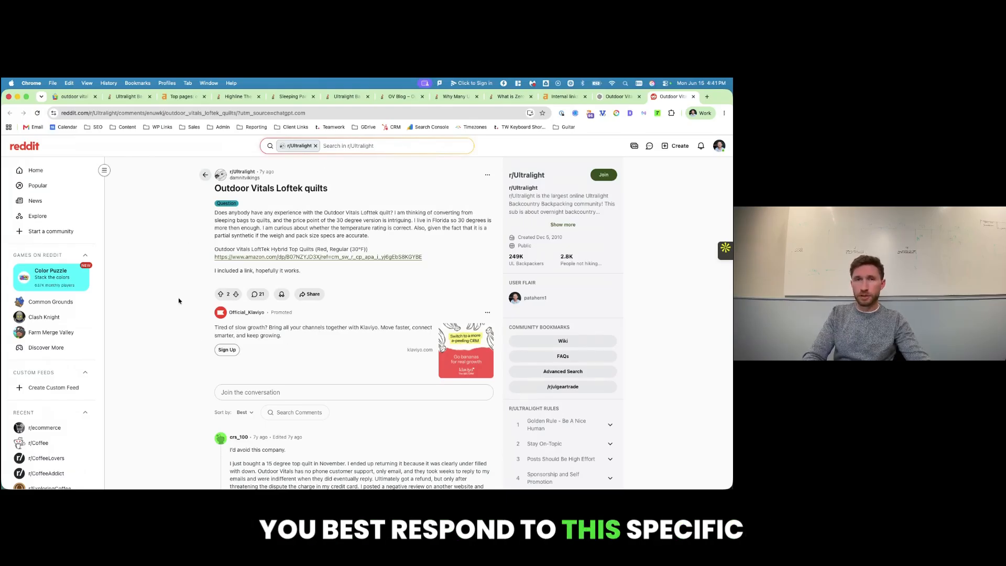
- Open the comment editor for a new reply to the Loftek quilts post
{"action": "scroll", "coordinate": [179, 301], "scroll_direction": "down", "scroll_amount": 3}
{"action": "scroll", "coordinate": [178, 301], "scroll_direction": "down", "scroll_amount": 1}
{"action": "left_click", "coordinate": [224, 274]}
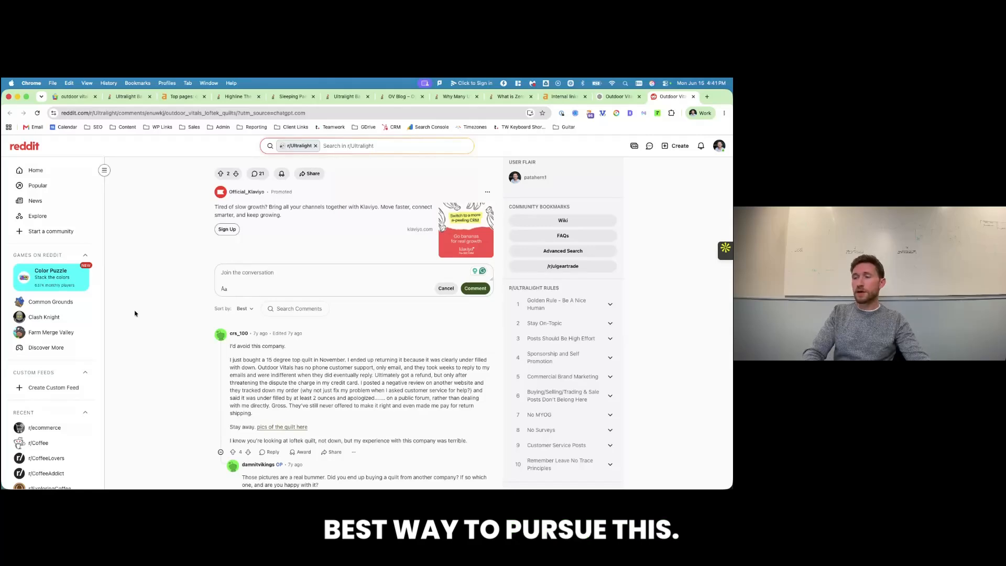
- Read through the comment replies on the Loftek quilts thread and return to the original post
{"action": "scroll", "coordinate": [134, 314], "scroll_direction": "down", "scroll_amount": 5}
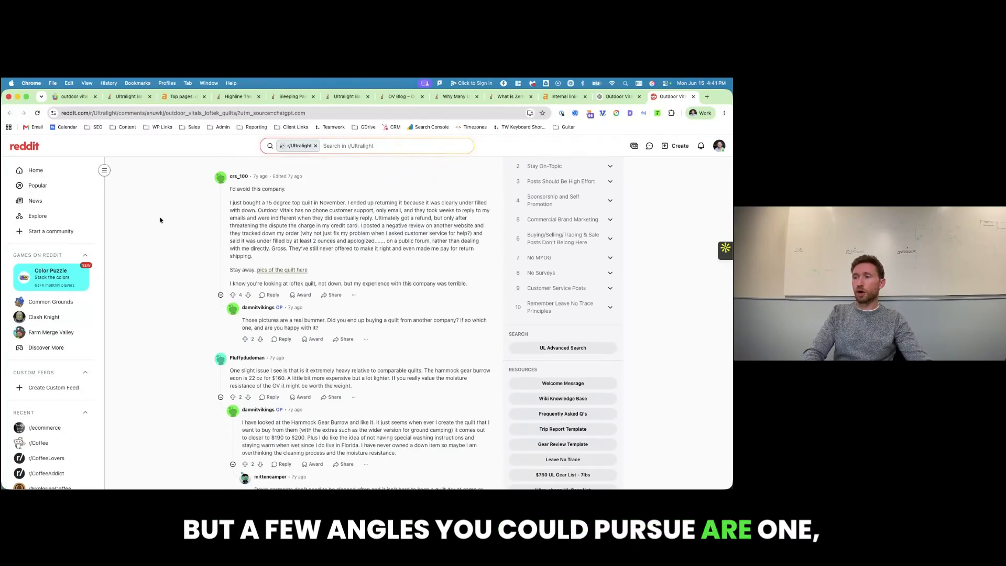
{"action": "scroll", "coordinate": [252, 341], "scroll_direction": "down", "scroll_amount": 1}
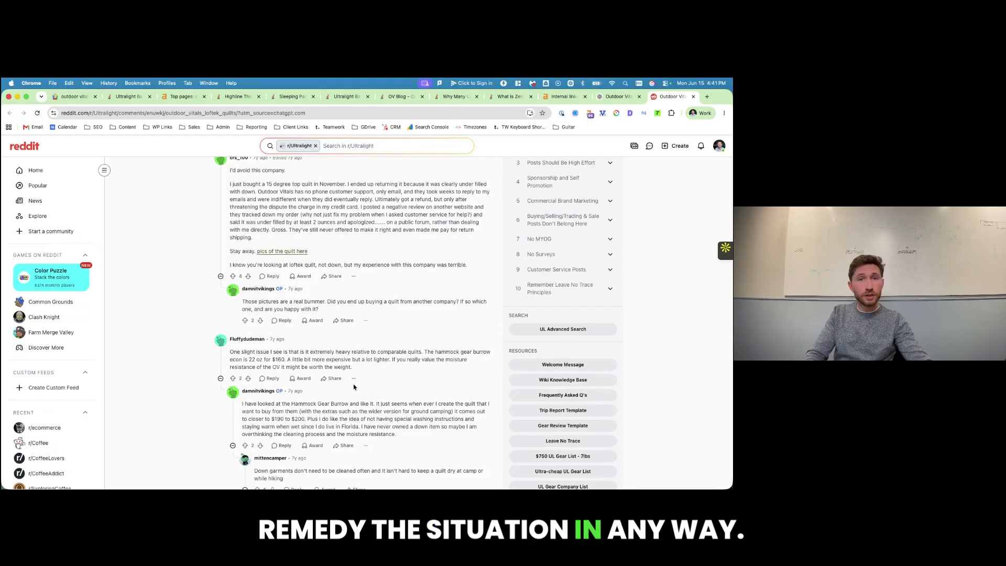
{"action": "scroll", "coordinate": [354, 387], "scroll_direction": "down", "scroll_amount": 6}
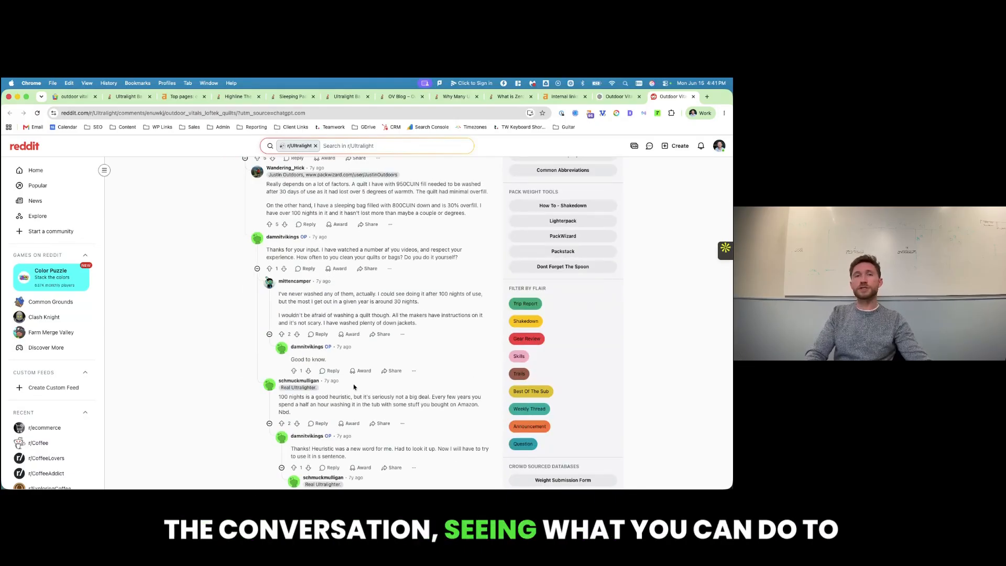
{"action": "scroll", "coordinate": [354, 386], "scroll_direction": "up", "scroll_amount": 10}
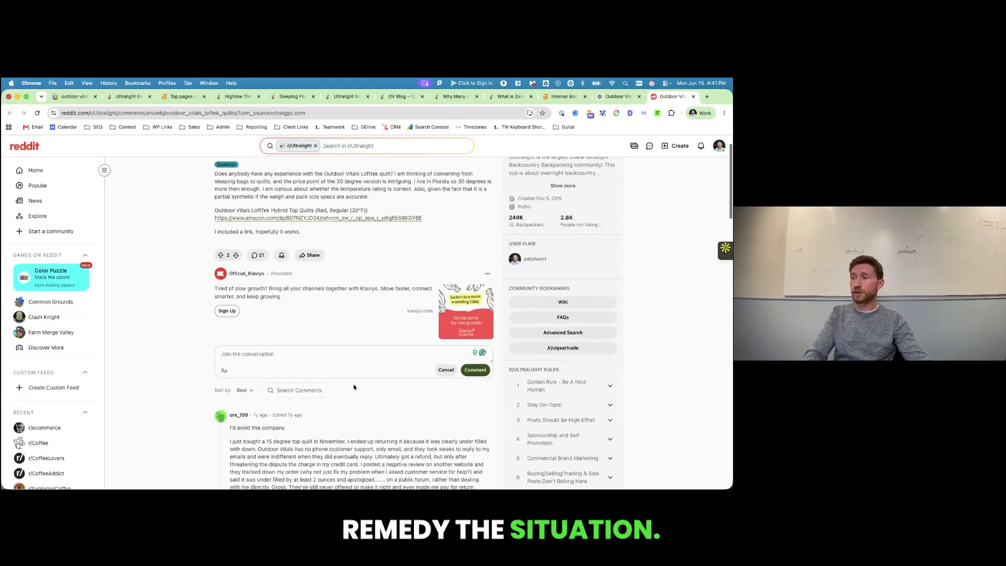
{"action": "scroll", "coordinate": [354, 386], "scroll_direction": "up", "scroll_amount": 3}
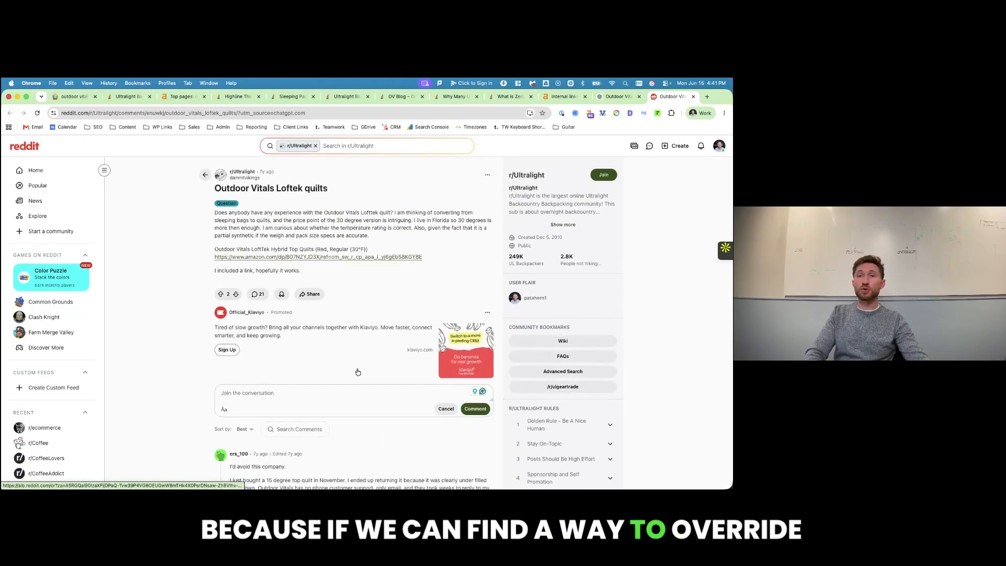